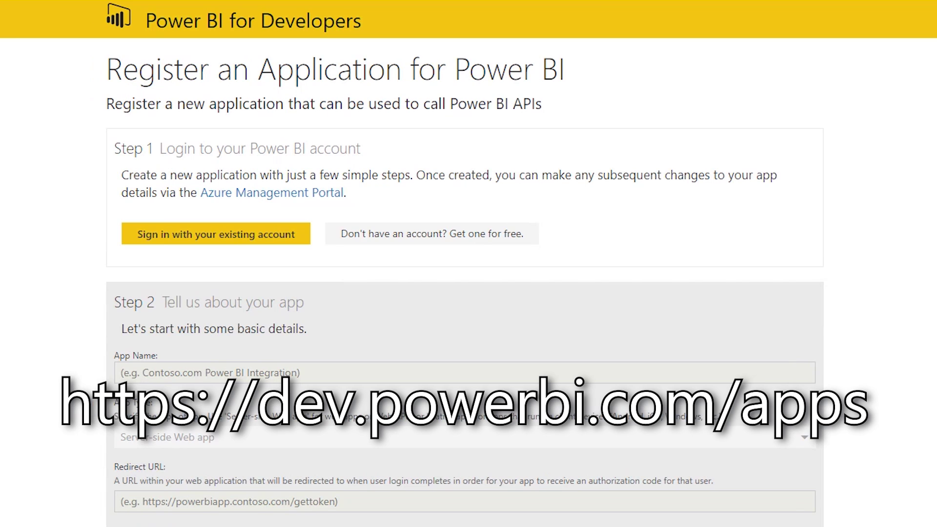
Sign in with the existing account, name the app 'Demo' and pick Native app as its type
click(246, 234)
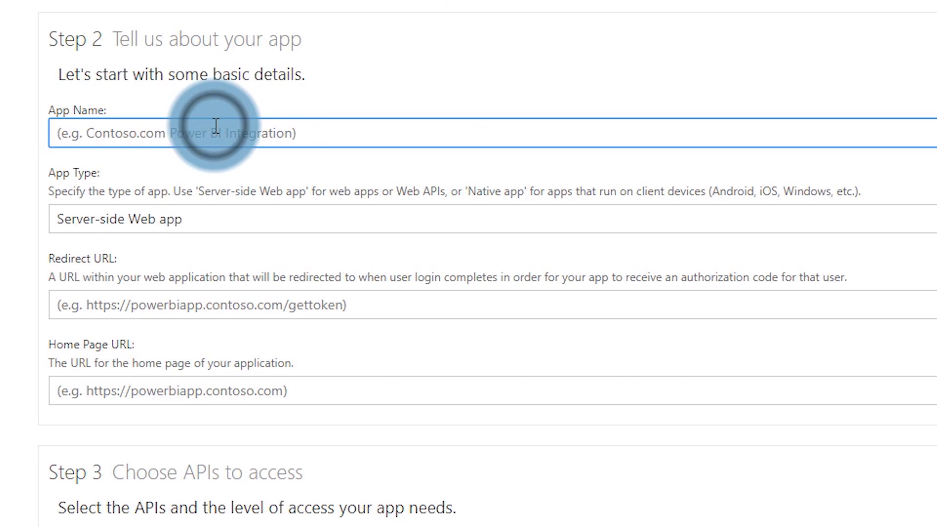
text(Demo)
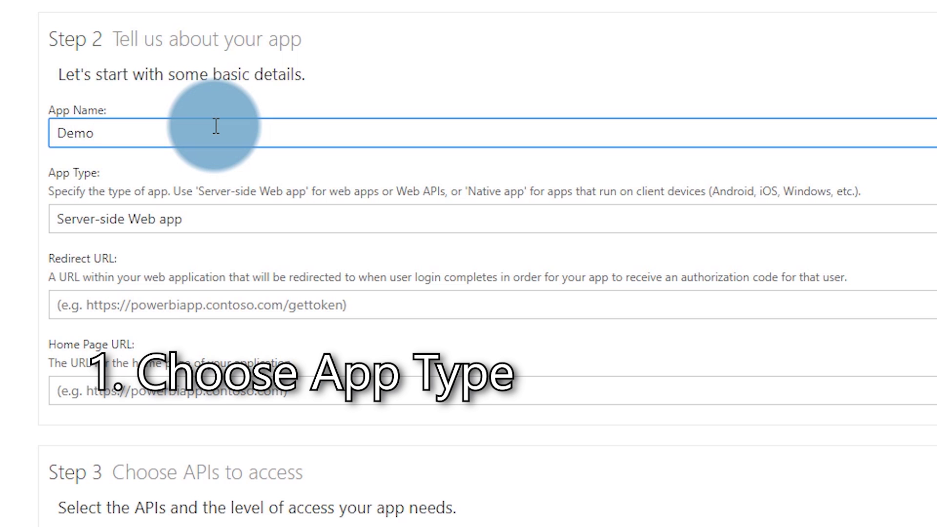
click(180, 221)
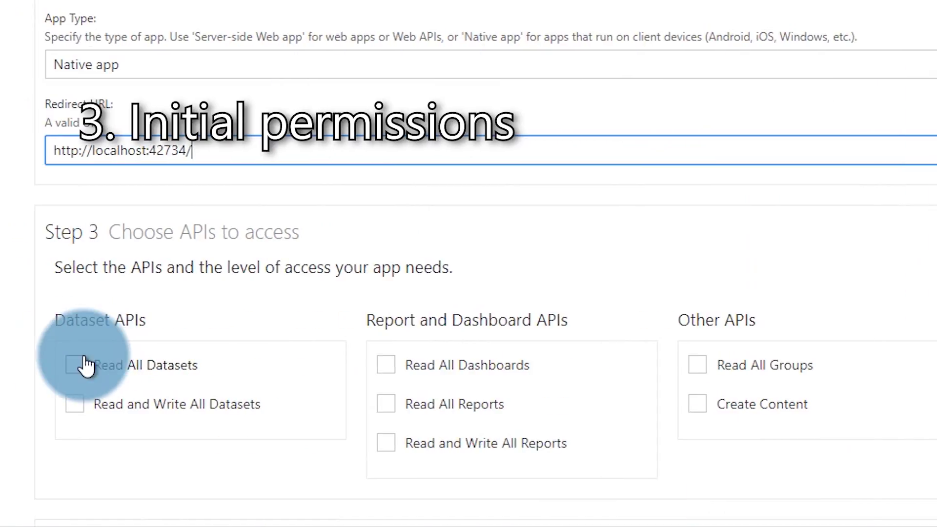
Grant Read and Read/Write All Datasets, Read All Dashboards, Read and Read/Write All Reports, and Create Content
click(77, 363)
click(75, 404)
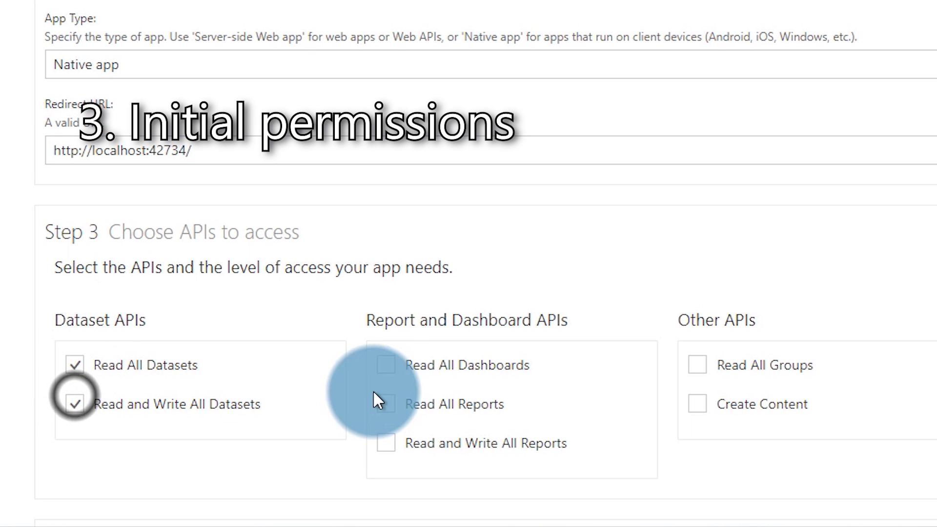
click(384, 365)
click(385, 405)
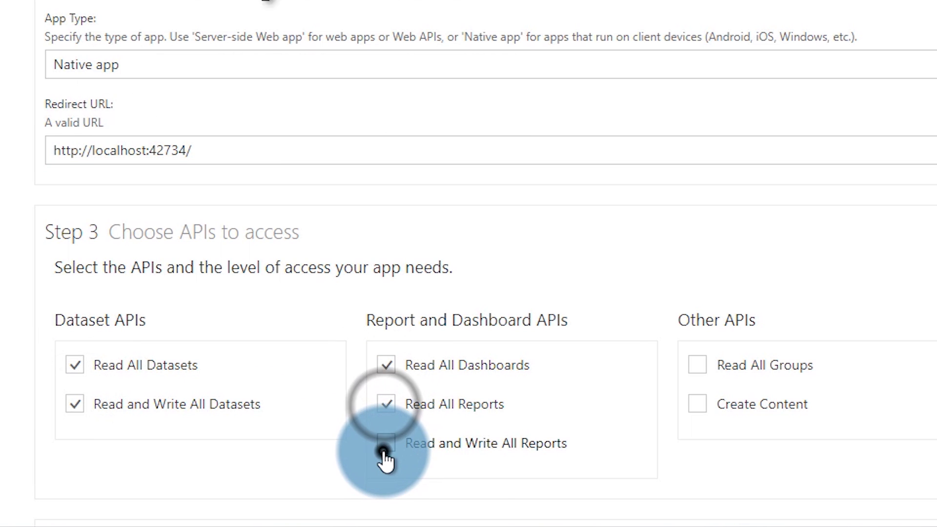
click(385, 445)
click(703, 406)
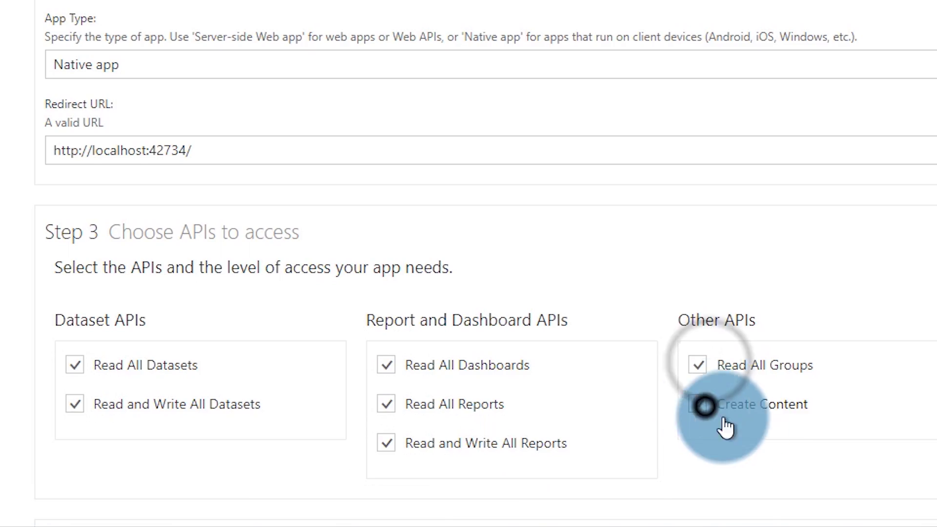
scroll(776, 432, down, 2)
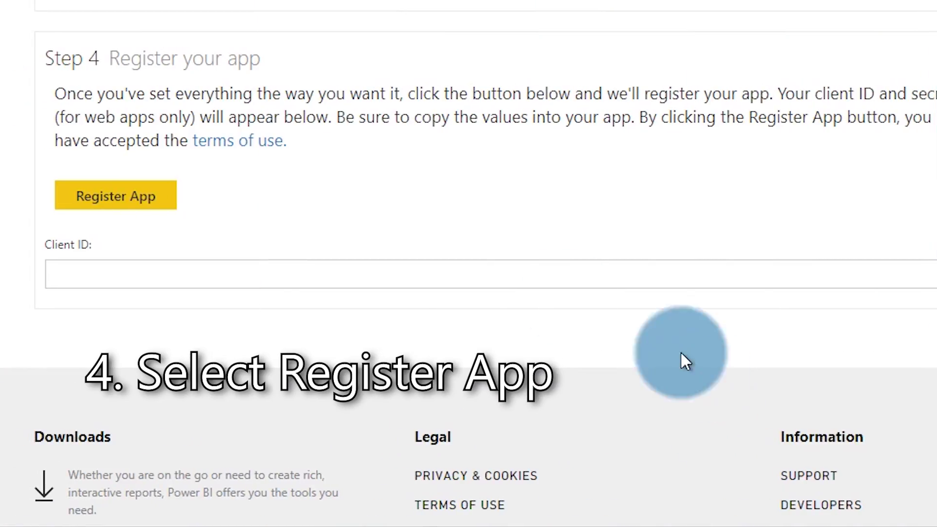
Register the Demo app with Register App
click(136, 210)
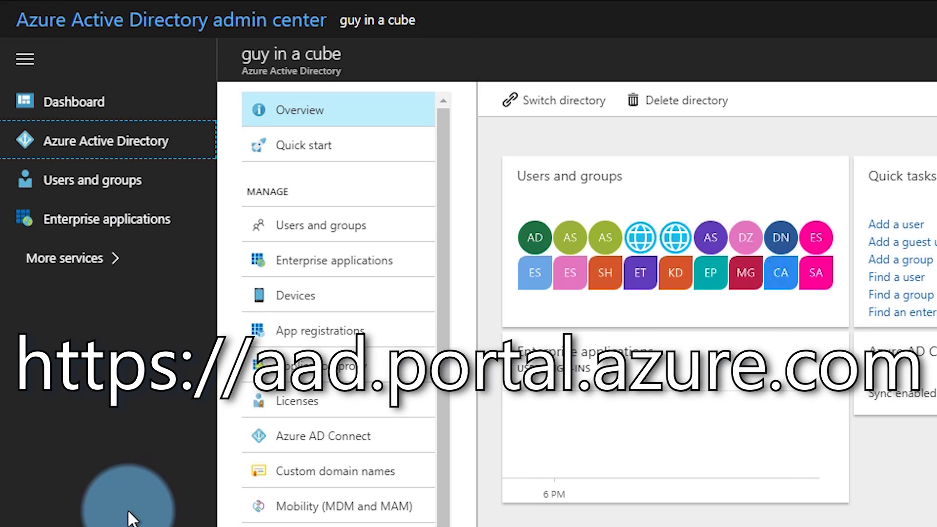
List all apps under App registrations and open the Demo app's Settings
click(334, 332)
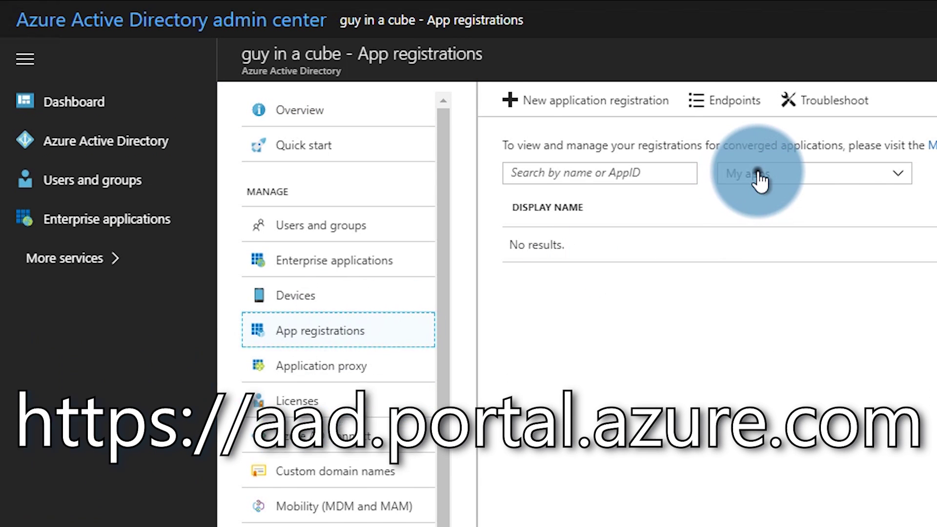
click(757, 174)
click(782, 222)
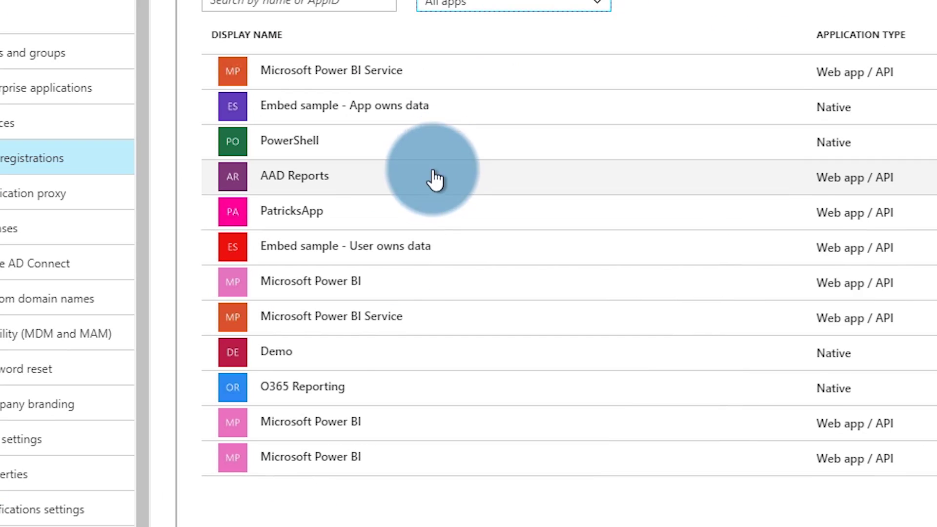
click(307, 356)
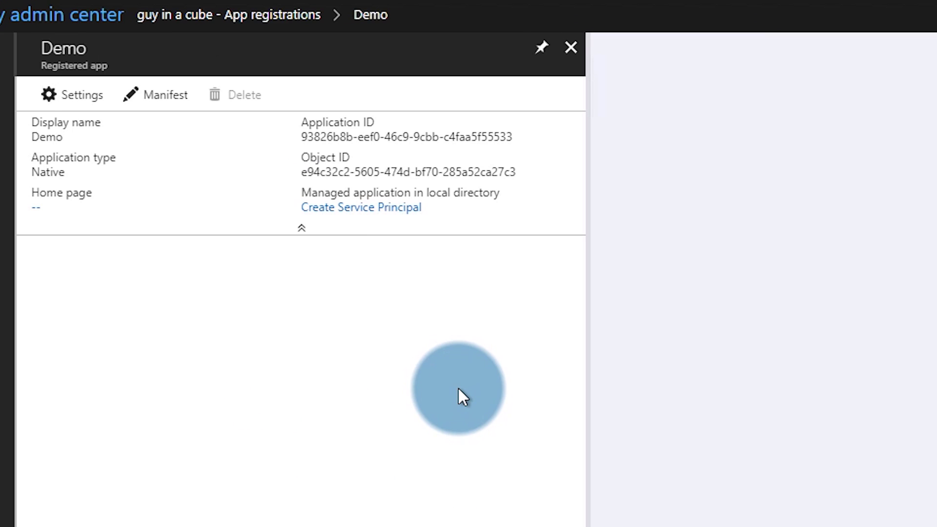
click(79, 100)
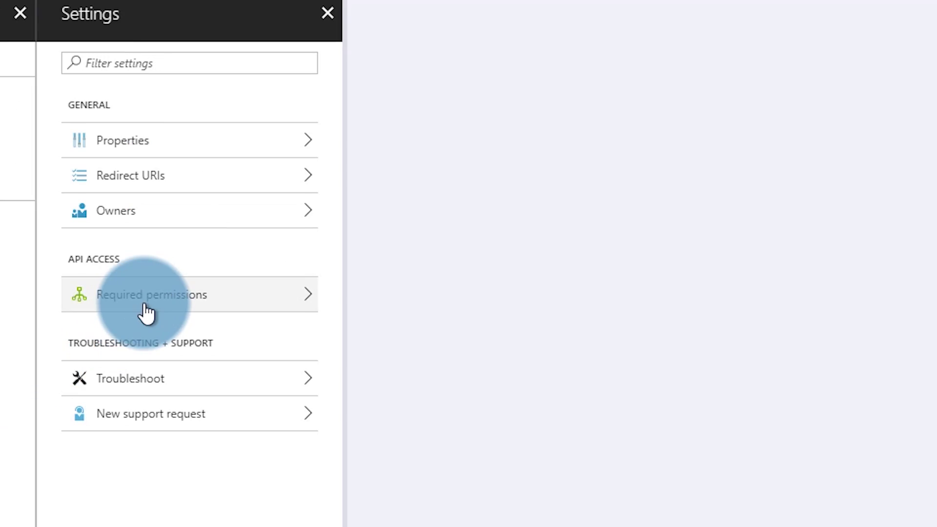
In Power BI Service required permissions, grant View and Read/Write all capacities and workspaces
click(147, 311)
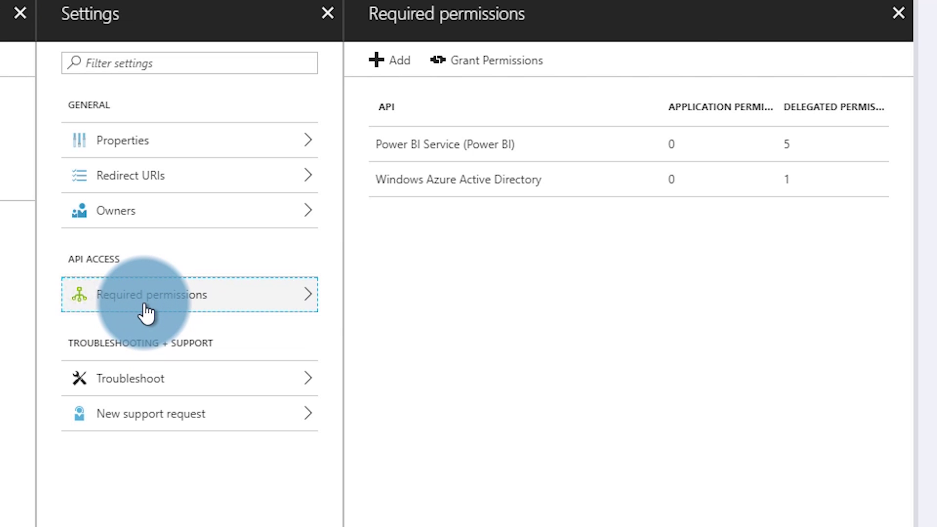
click(488, 146)
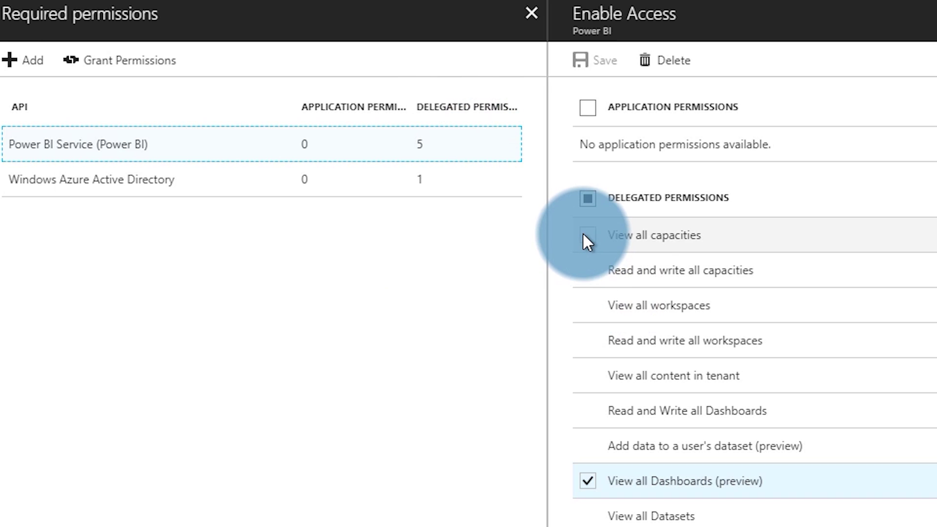
click(588, 235)
click(588, 311)
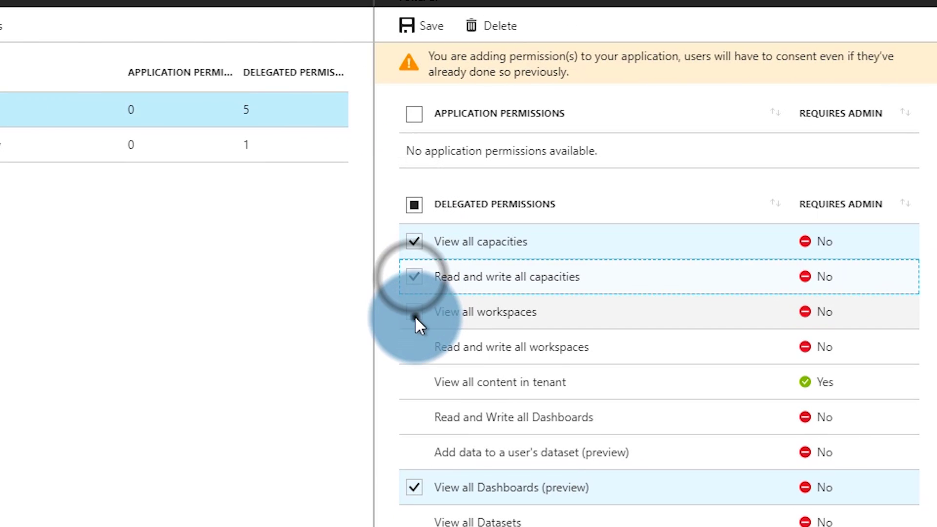
click(414, 315)
click(417, 348)
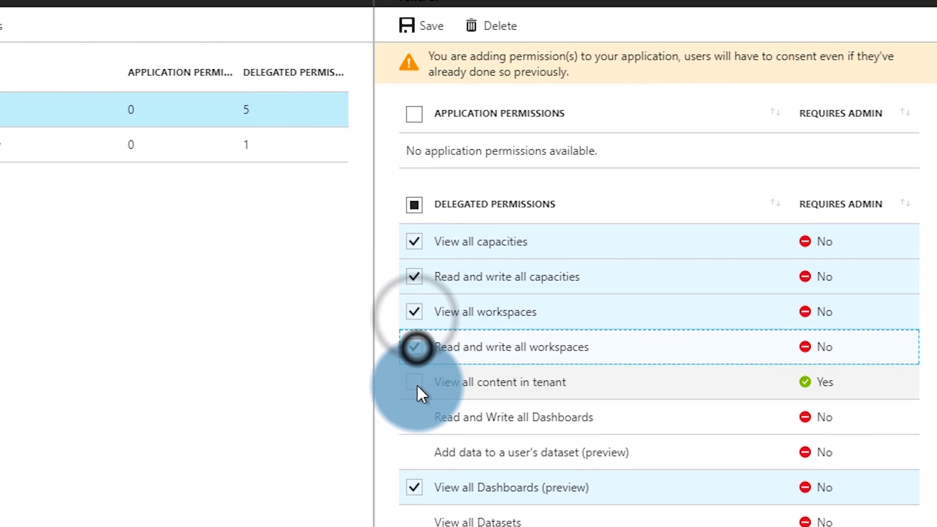
Grant the remaining tenant content, Dashboards, dataset, content properties, Reports and Groups permissions
click(417, 383)
click(417, 415)
click(414, 452)
scroll(419, 497, down, 5)
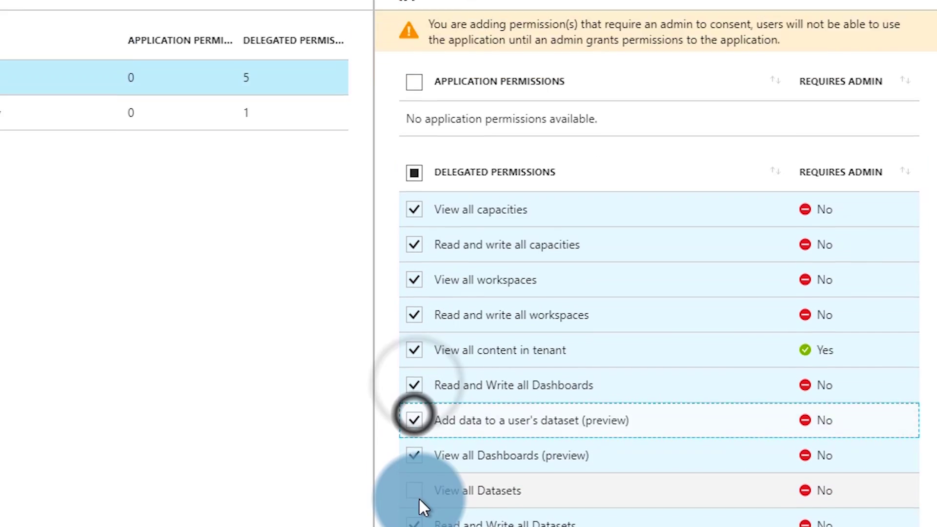
click(417, 203)
click(417, 271)
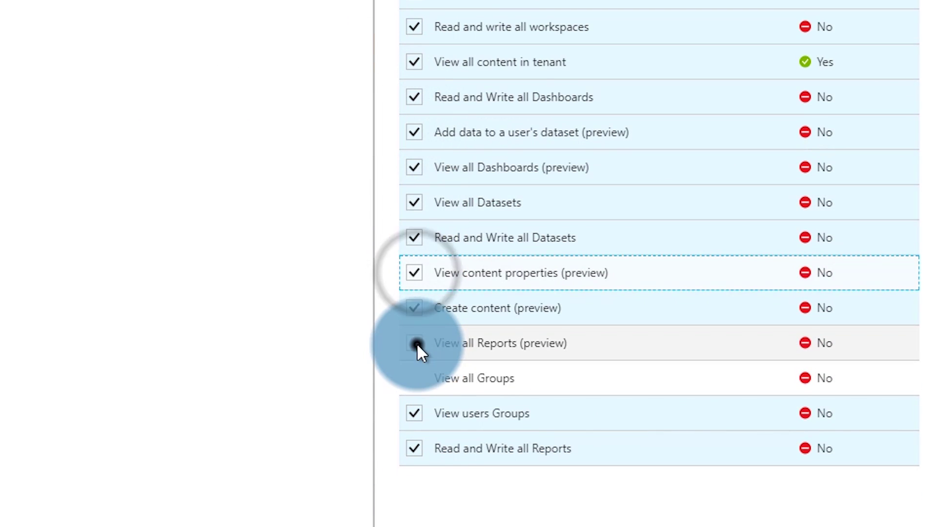
click(417, 343)
click(411, 377)
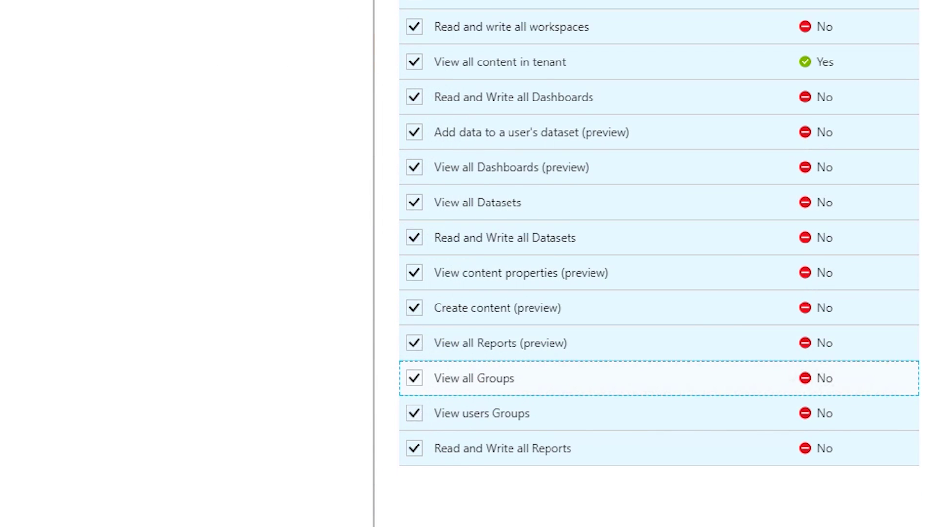